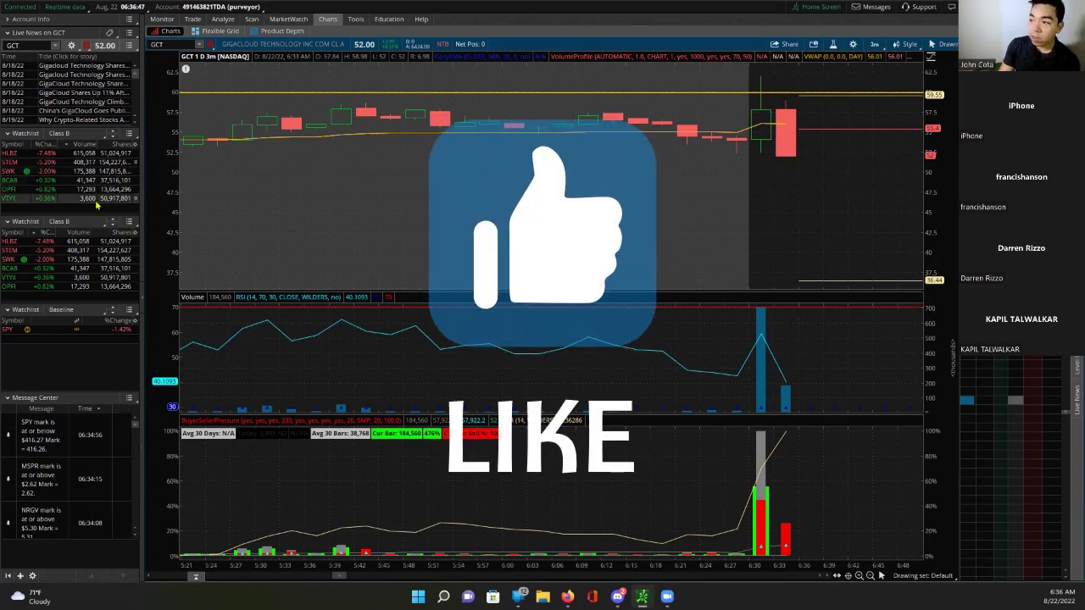
# Step: Review the charts of VTYX, OPFI and BCAB from the Class B watchlist
pyautogui.click(95, 199)
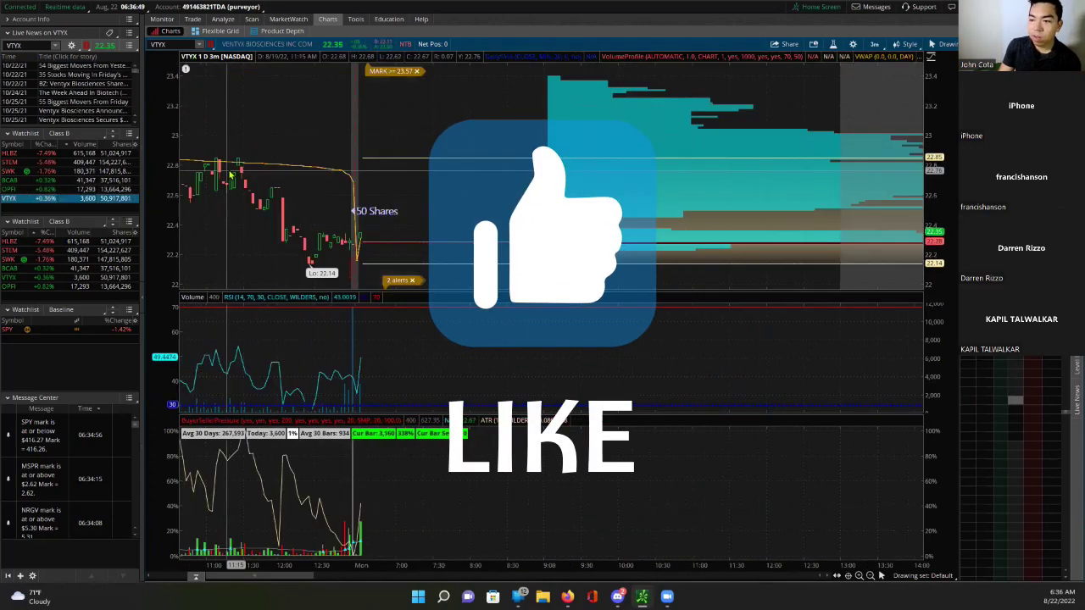
pyautogui.press('Up')
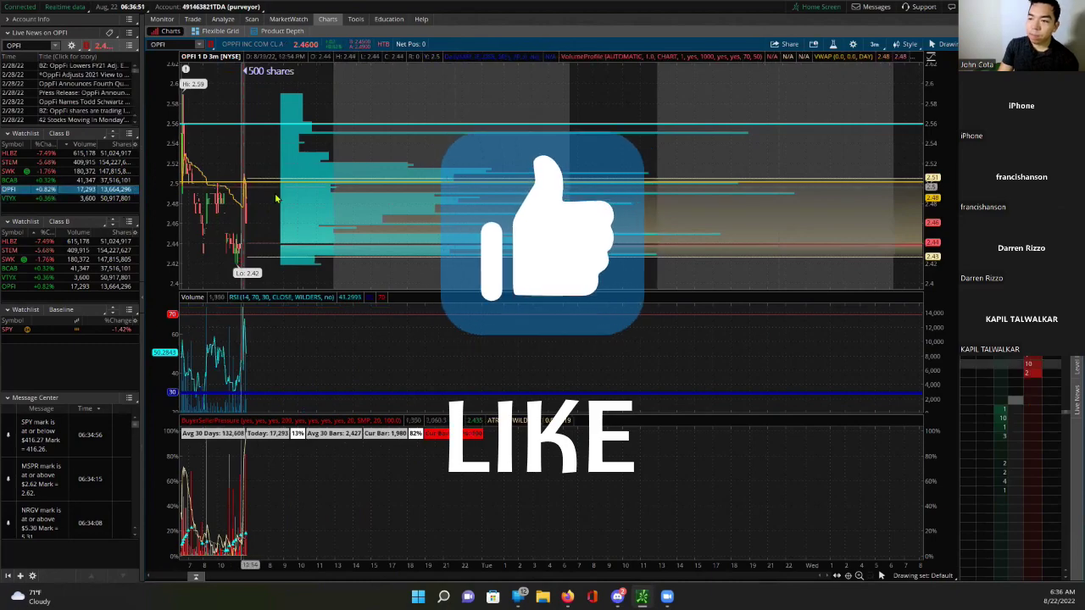
pyautogui.click(73, 181)
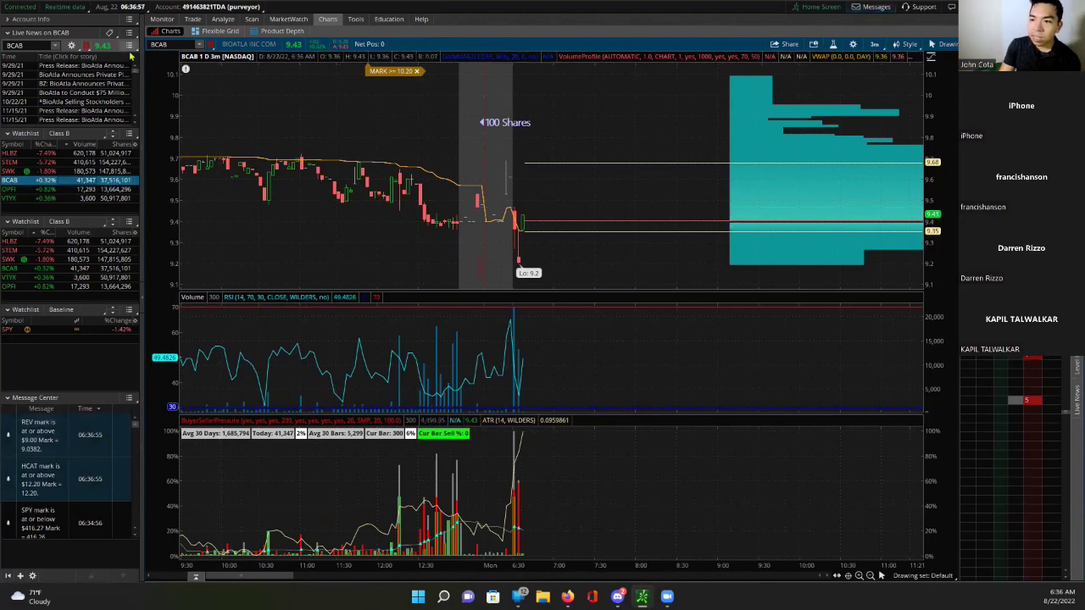
# Step: Load REV as the chart symbol
pyautogui.click(160, 44)
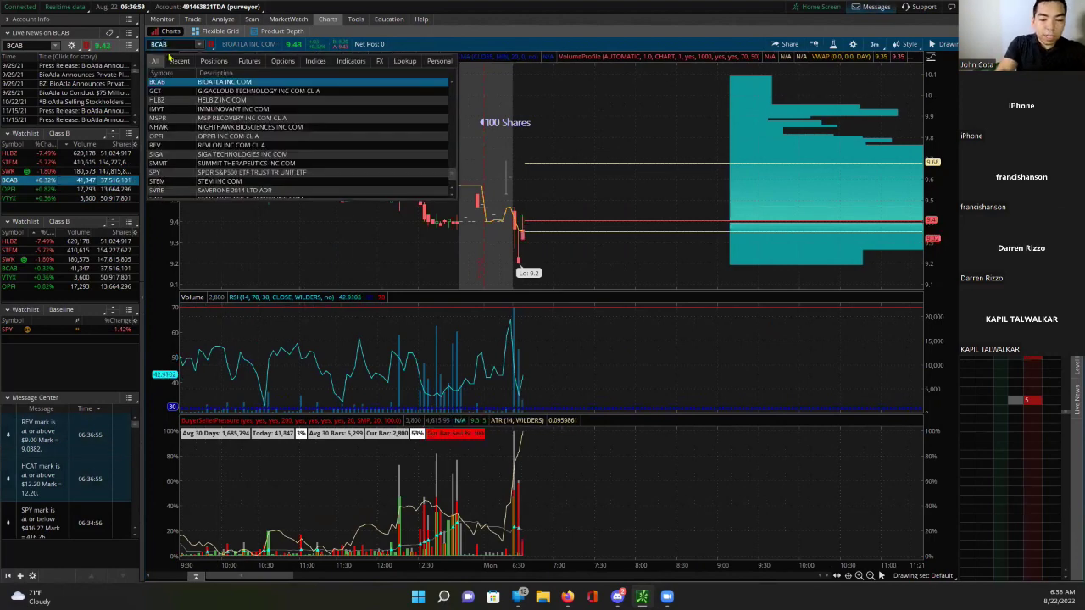
pyautogui.press('Escape')
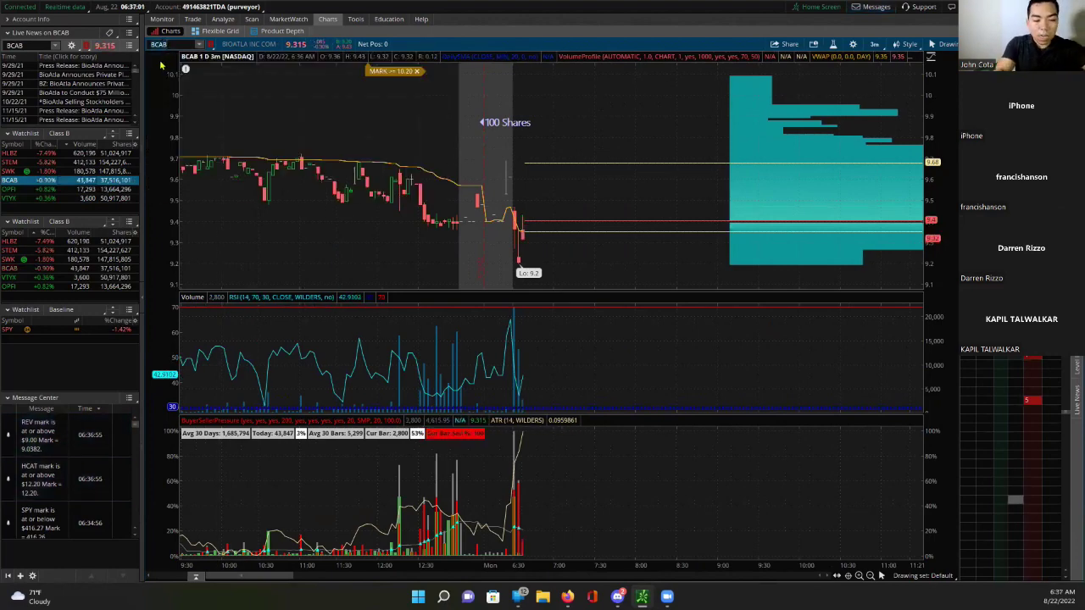
pyautogui.press('Return')
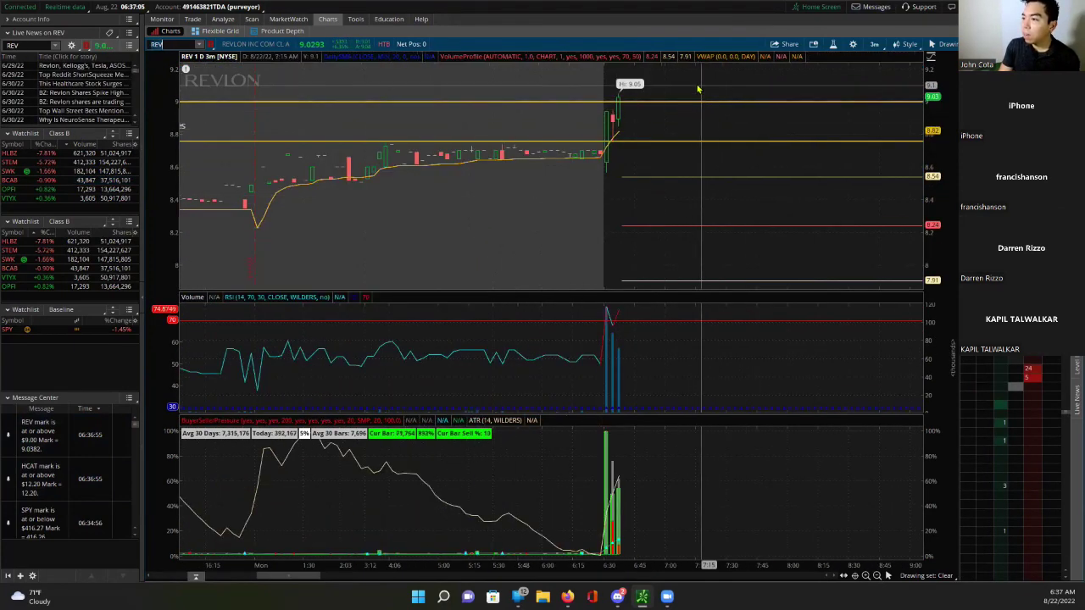
# Step: Submit a custom 50 Covered Buy limit order for 50 shares of REV, including its 25-share limit and stop exits
pyautogui.rightClick(678, 92)
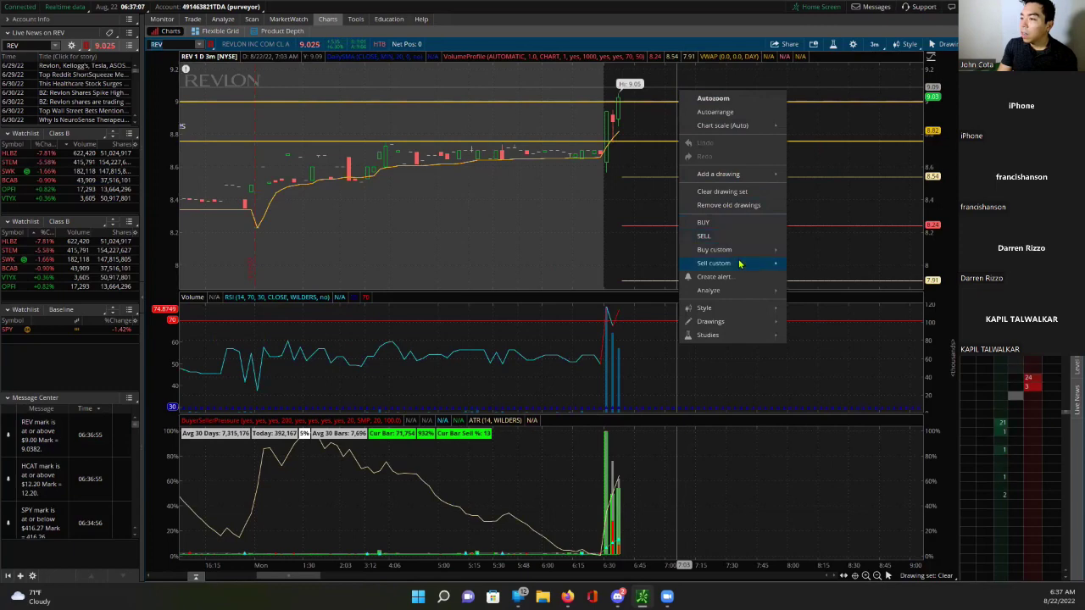
pyautogui.moveTo(733, 249)
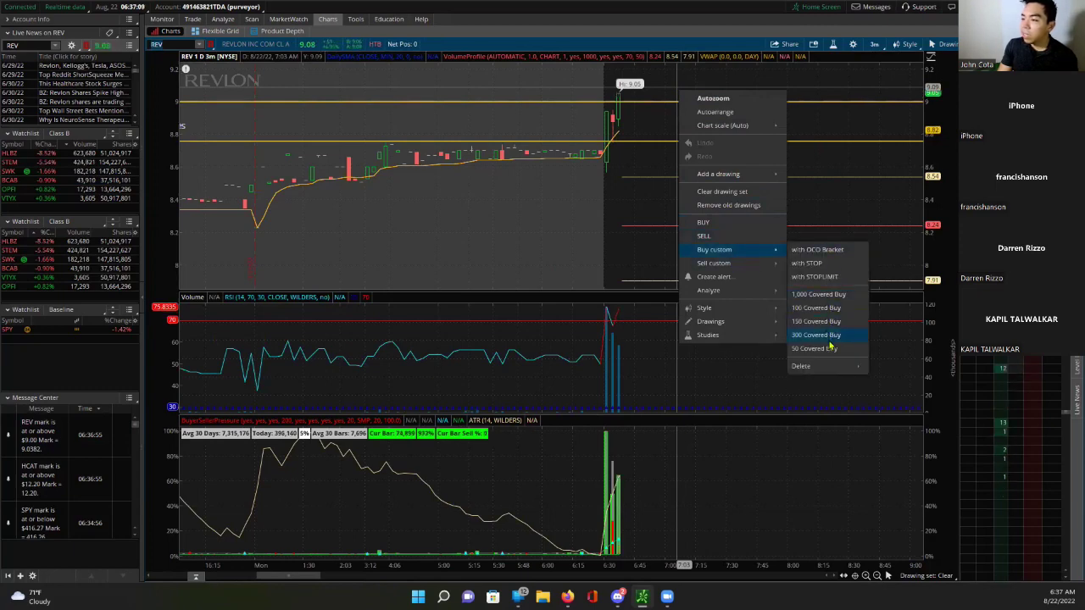
pyautogui.click(830, 350)
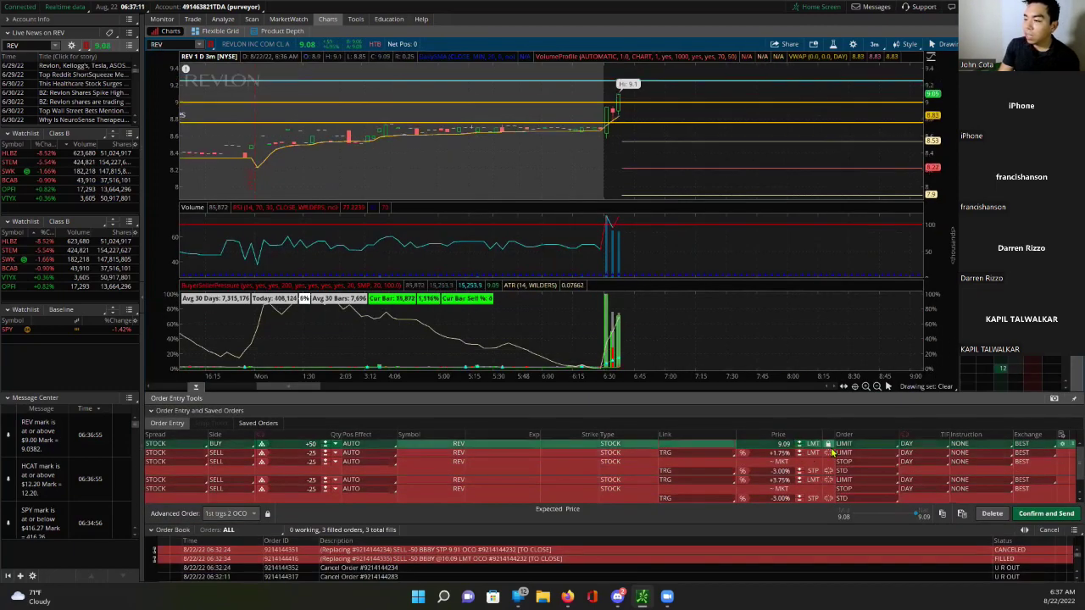
pyautogui.click(1046, 513)
pyautogui.click(1012, 477)
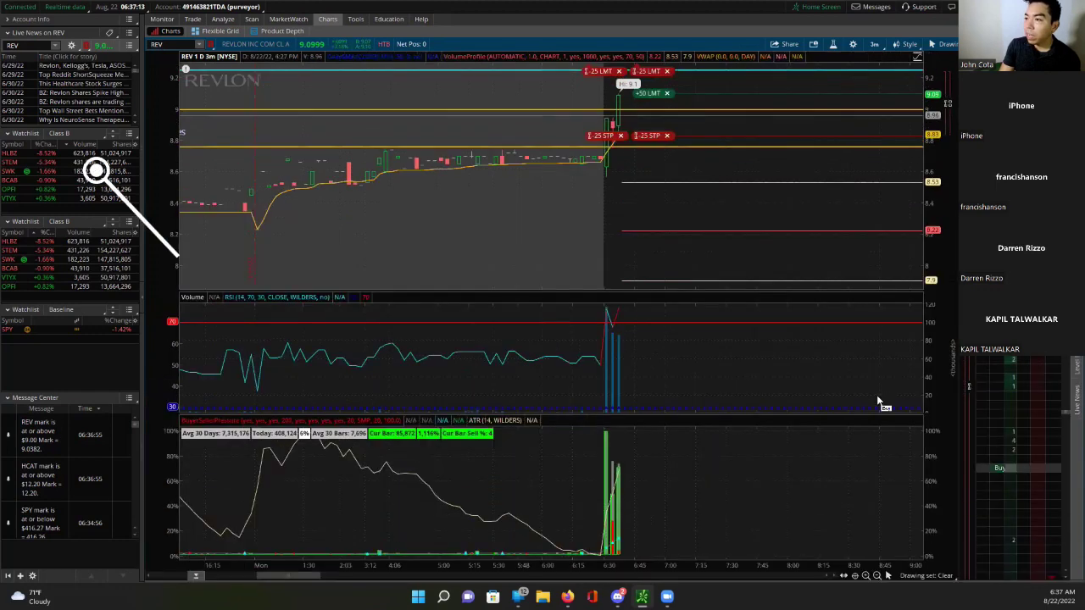
# Step: Raise both 25-share REV stop orders on the chart to about 8.86 and send the replacements
pyautogui.moveTo(602, 137); pyautogui.dragTo(601, 123)
pyautogui.click(1039, 560)
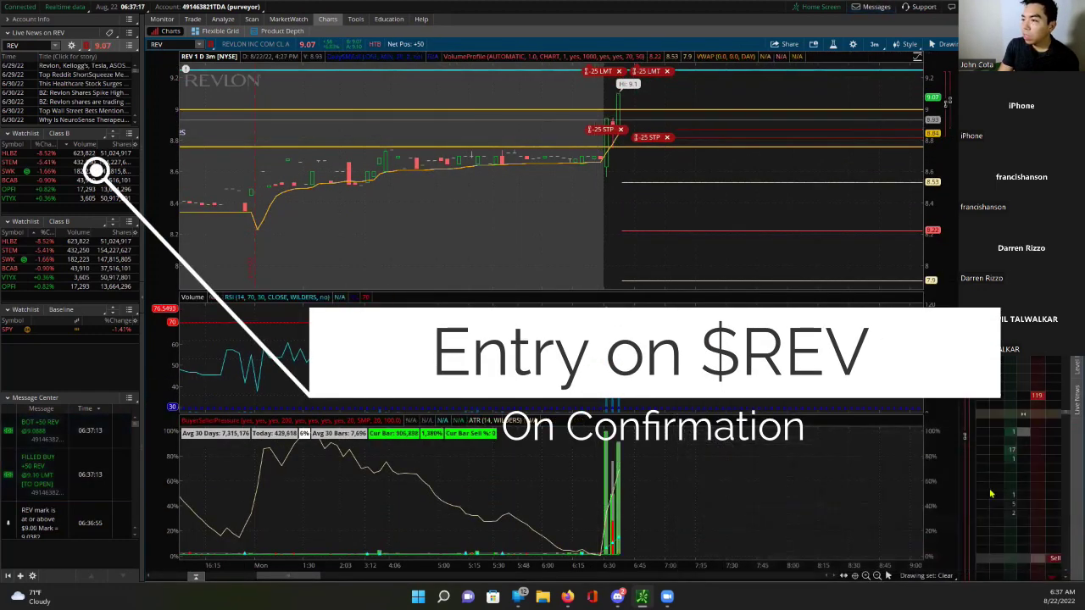
pyautogui.moveTo(647, 129); pyautogui.dragTo(646, 122)
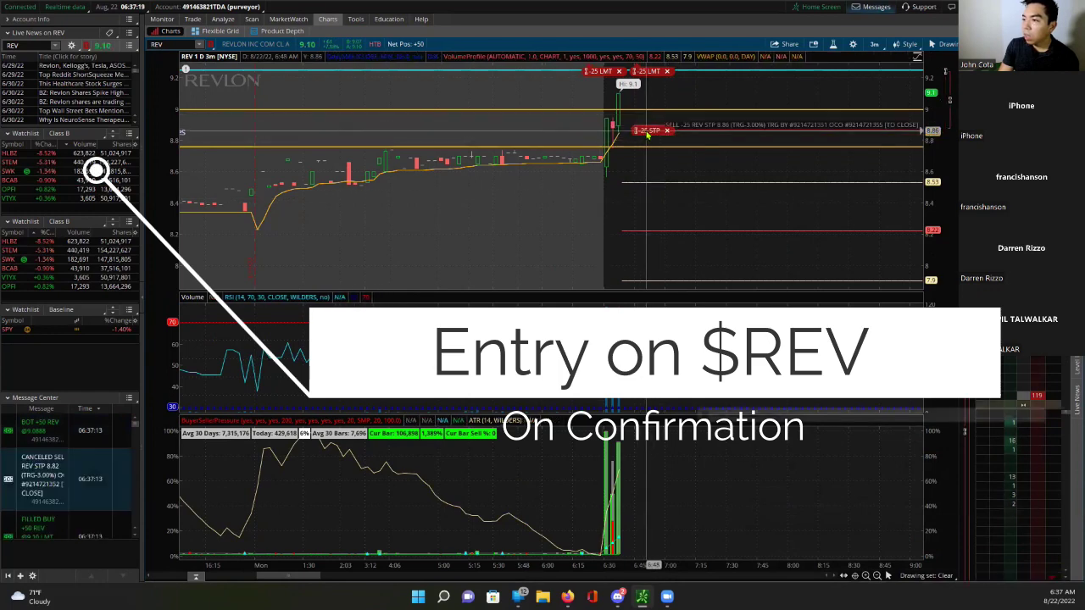
pyautogui.click(1070, 566)
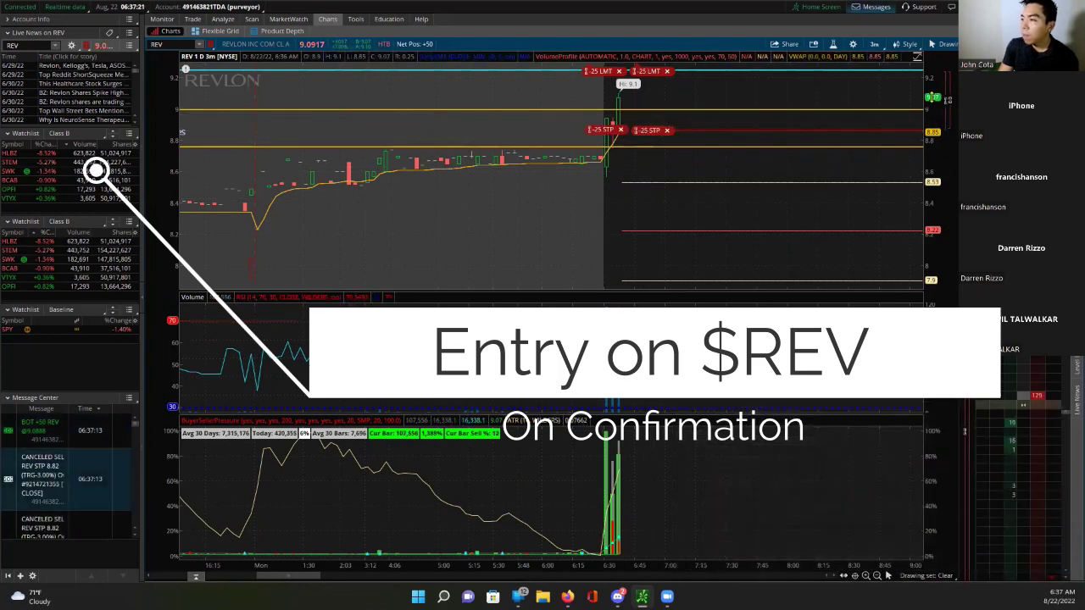
# Step: Lower the two 25-share REV limit sell orders, one to about 9.2 and the other to about 9.26
pyautogui.moveTo(651, 71); pyautogui.dragTo(650, 108)
pyautogui.click(1066, 565)
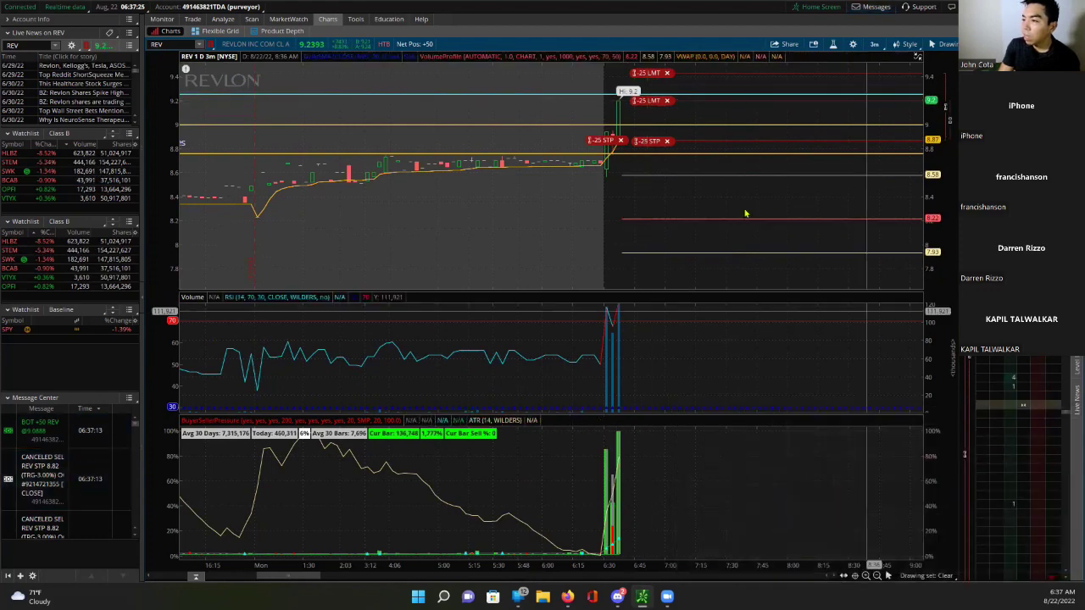
pyautogui.moveTo(657, 71); pyautogui.dragTo(650, 92)
pyautogui.click(1041, 561)
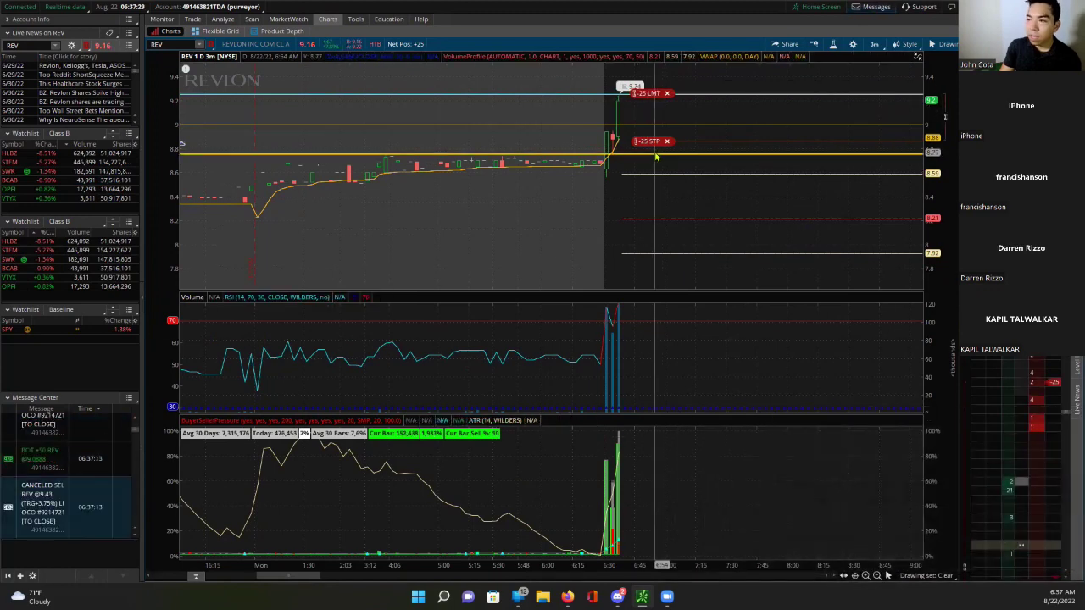
pyautogui.moveTo(656, 103); pyautogui.dragTo(653, 117)
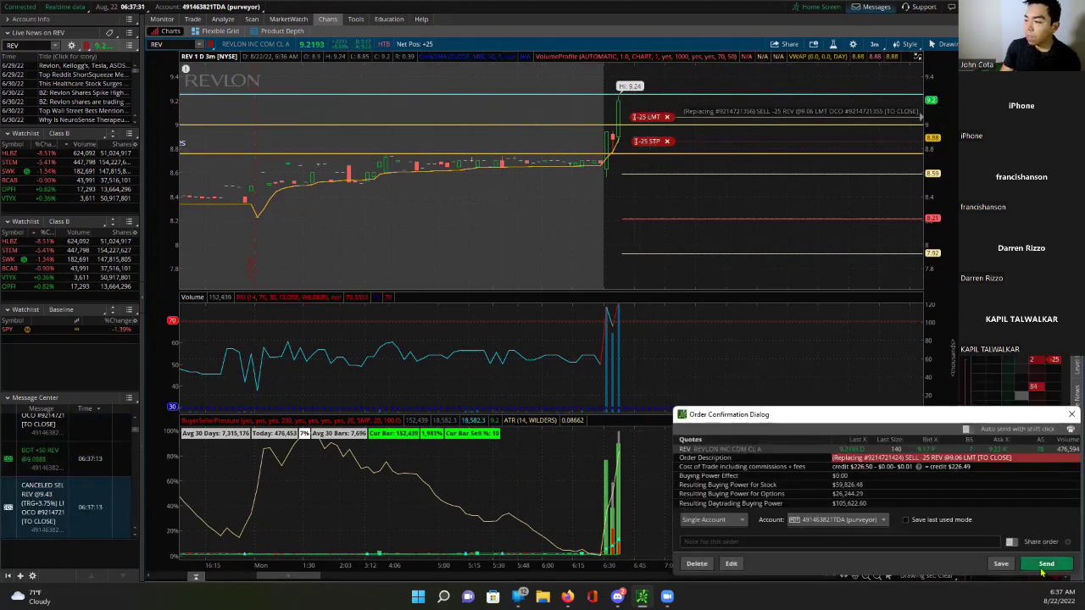
pyautogui.click(1070, 417)
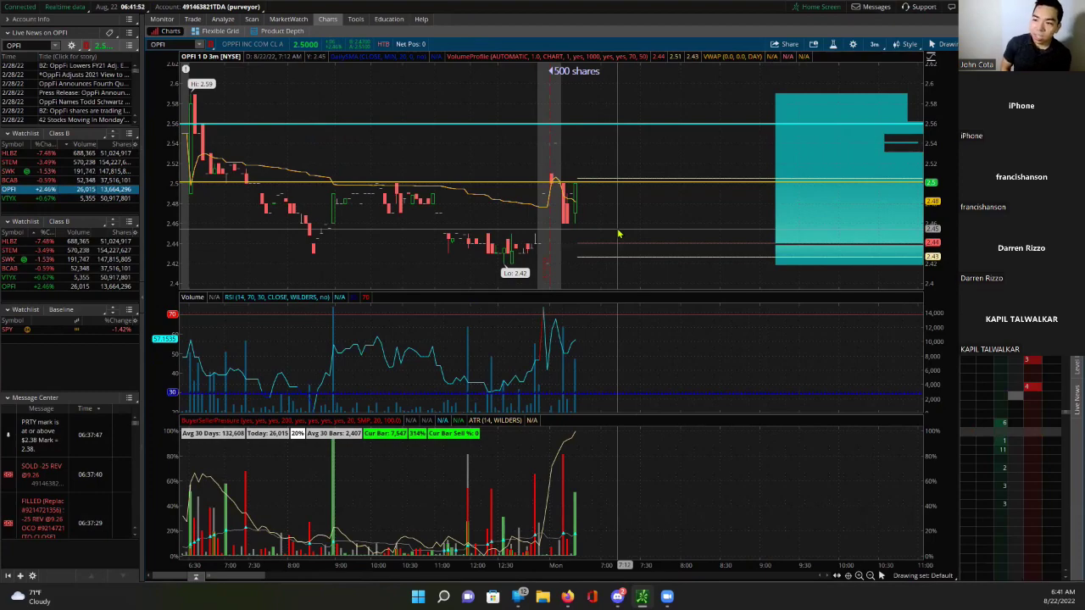
# Step: Review the charts of Class B watchlist stocks, including VTYX, BCAB and HLBZ
pyautogui.click(77, 196)
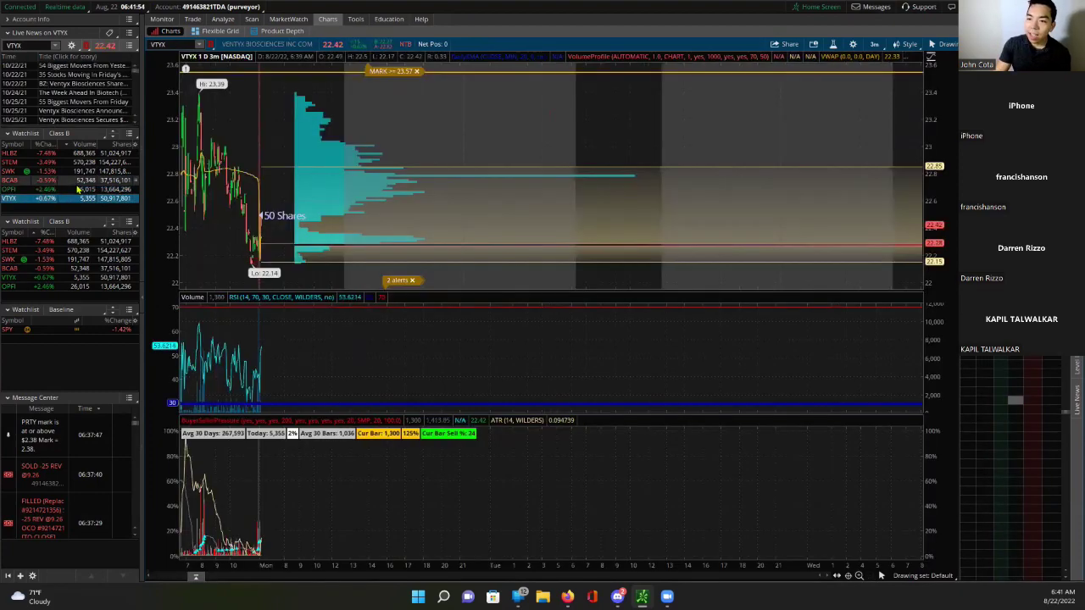
pyautogui.click(81, 179)
pyautogui.click(78, 166)
pyautogui.click(74, 153)
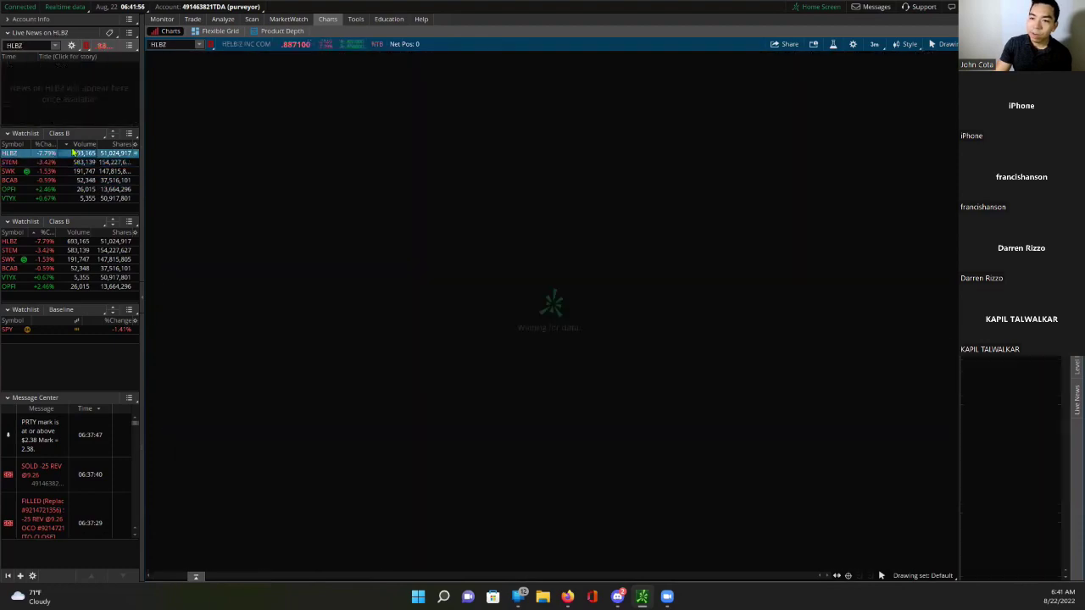
# Step: Switch the upper Class B watchlist to the Class A list
pyautogui.click(66, 134)
pyautogui.moveTo(102, 212)
pyautogui.click(147, 222)
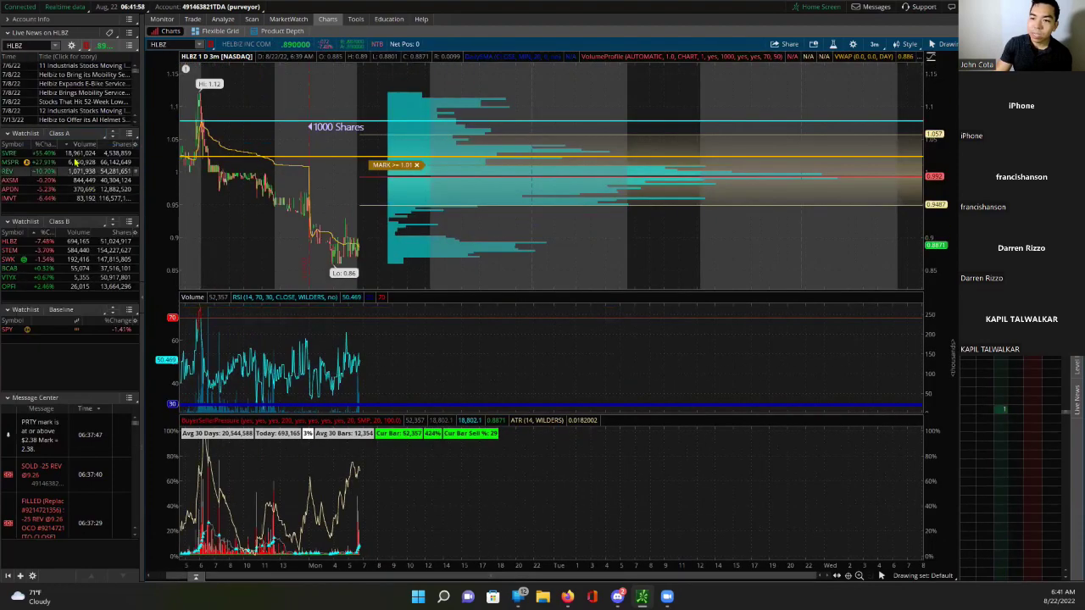
# Step: Examine the charts of the Class A stocks SVRE, MSPR, REV, AXSM, APDN and IMVT for price action around their key levels
pyautogui.click(76, 153)
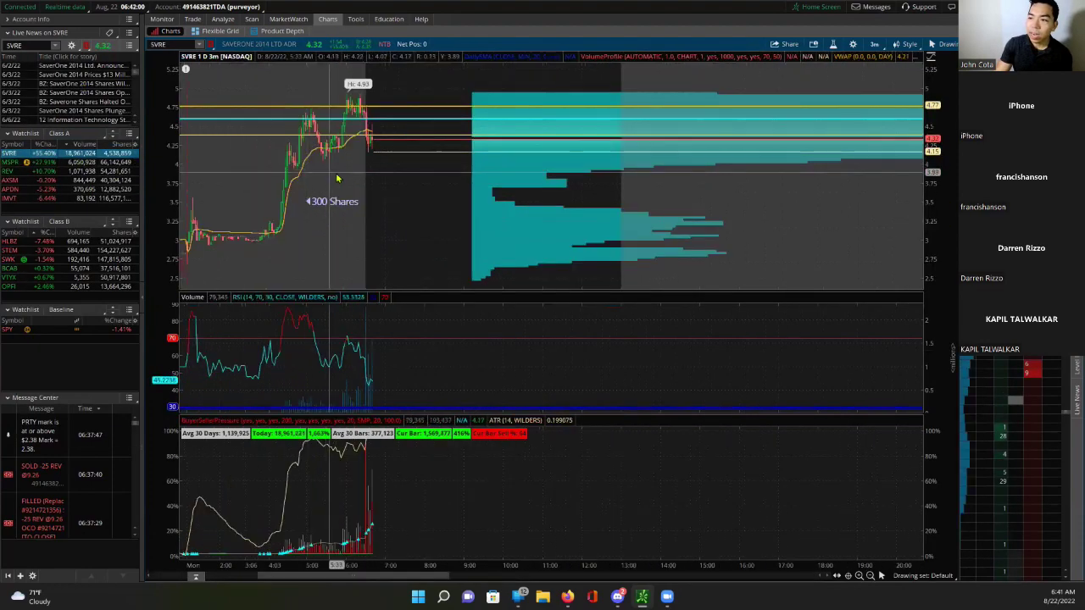
pyautogui.click(93, 162)
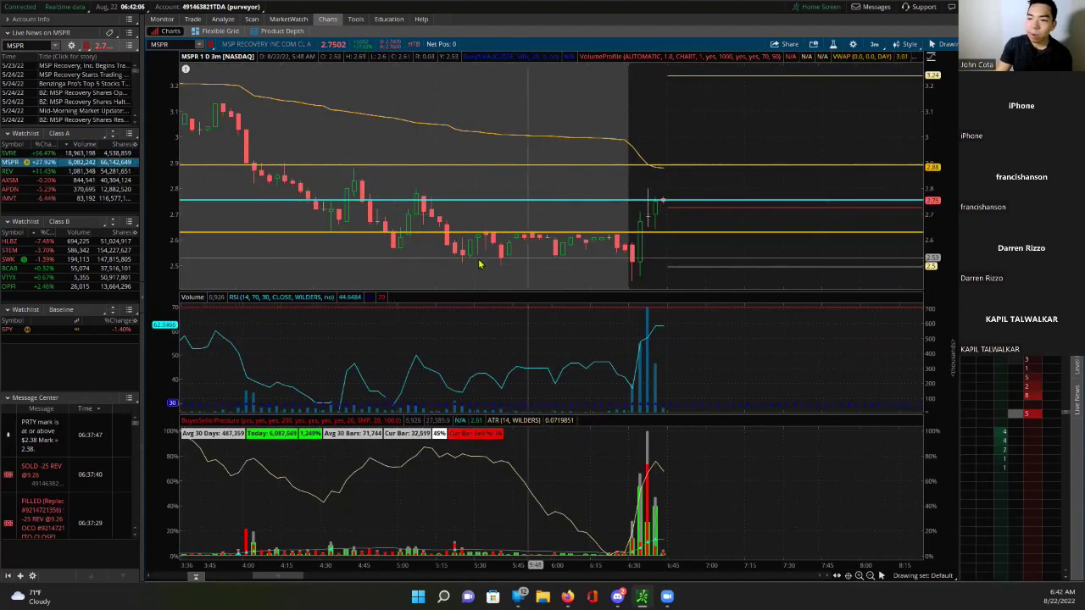
pyautogui.click(53, 172)
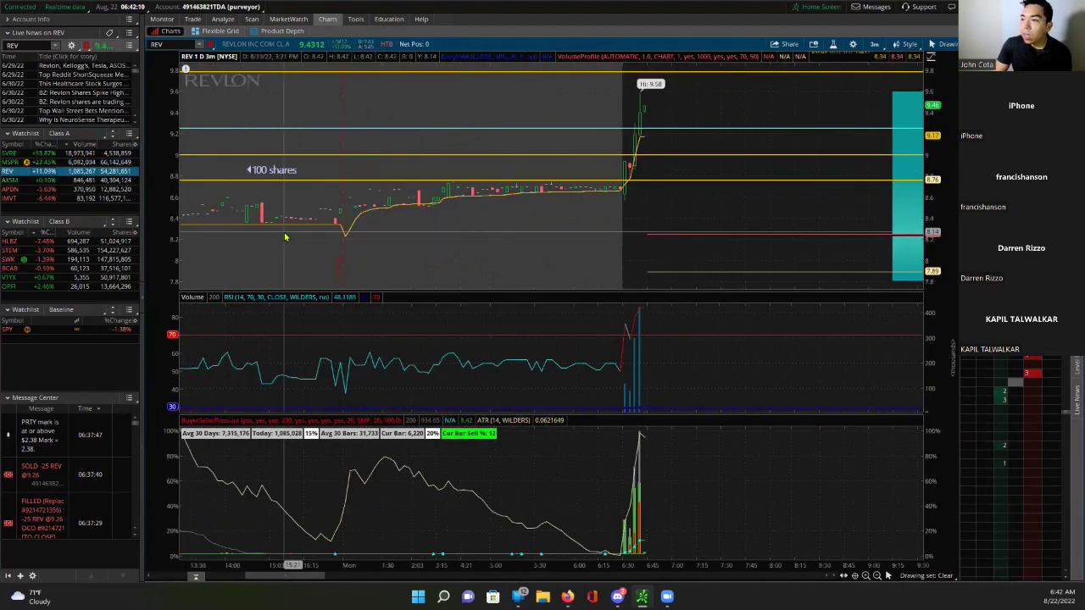
pyautogui.click(82, 182)
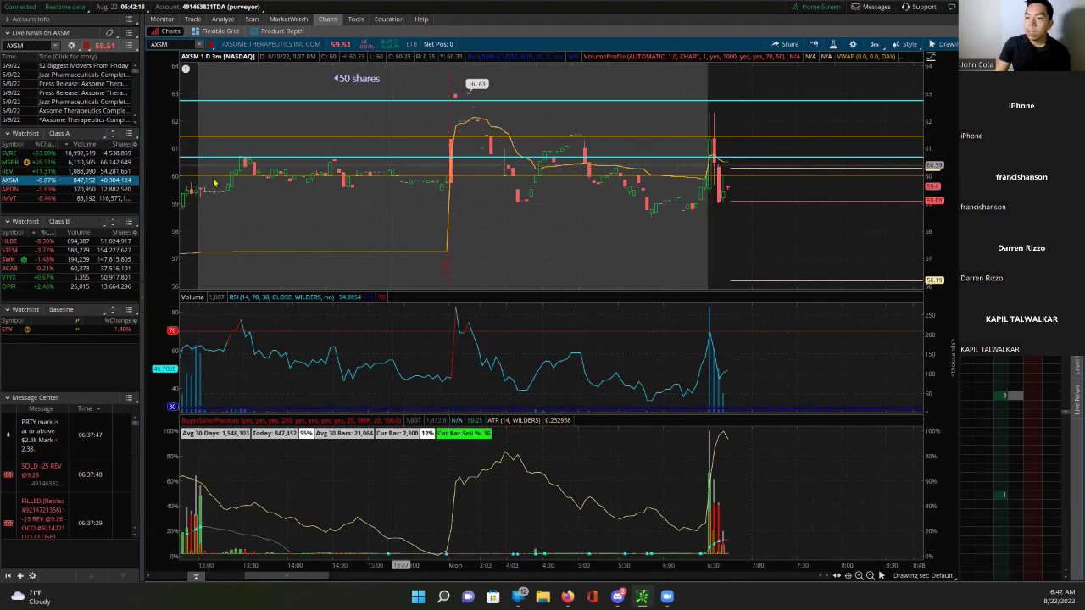
pyautogui.click(43, 191)
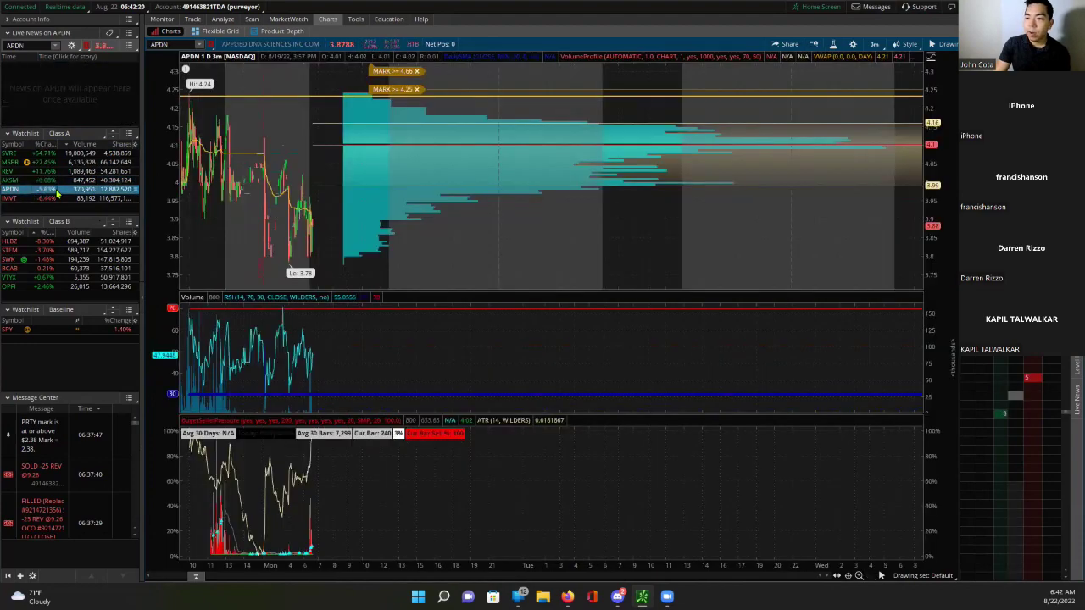
pyautogui.click(51, 198)
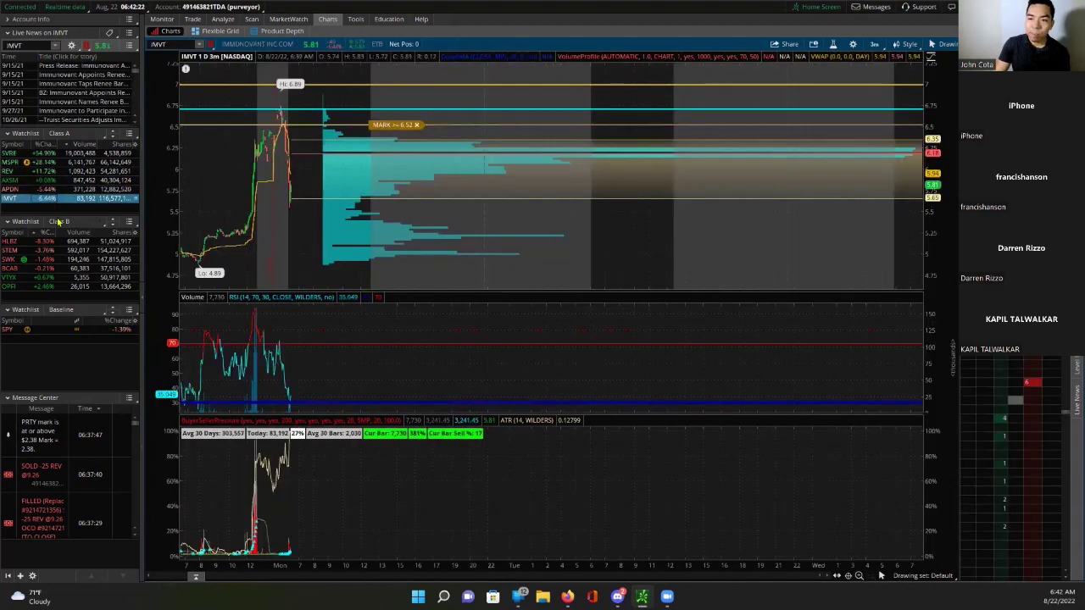
pyautogui.scroll(3, 411, 221)
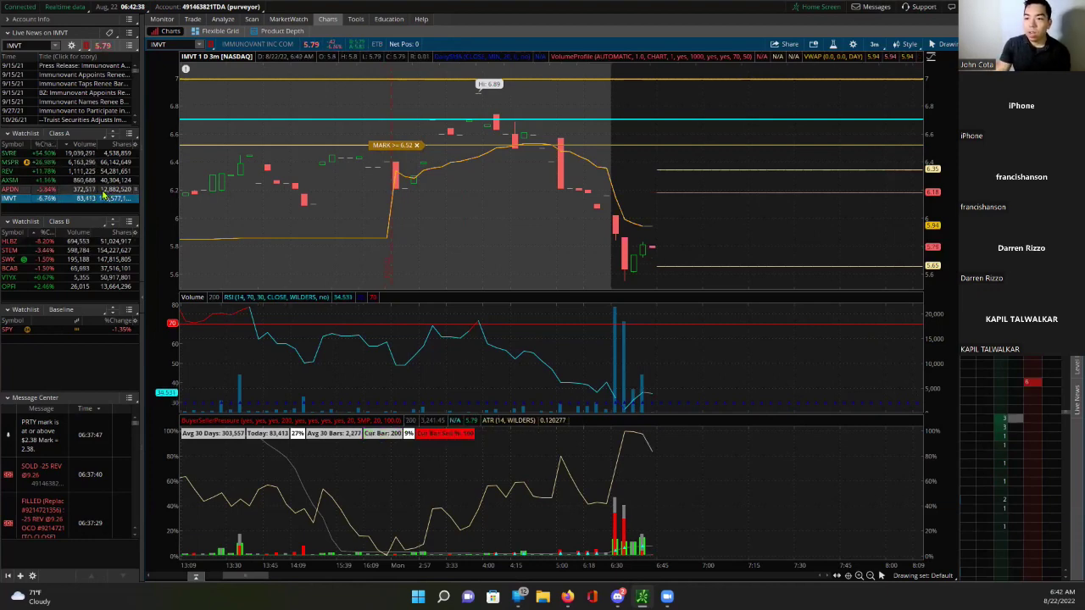
pyautogui.click(102, 190)
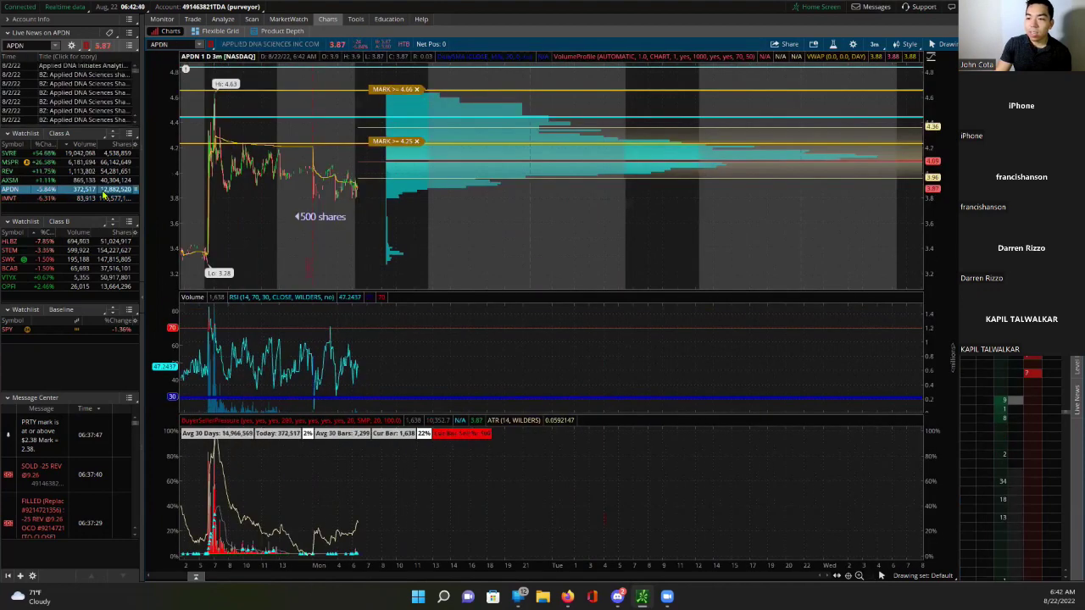